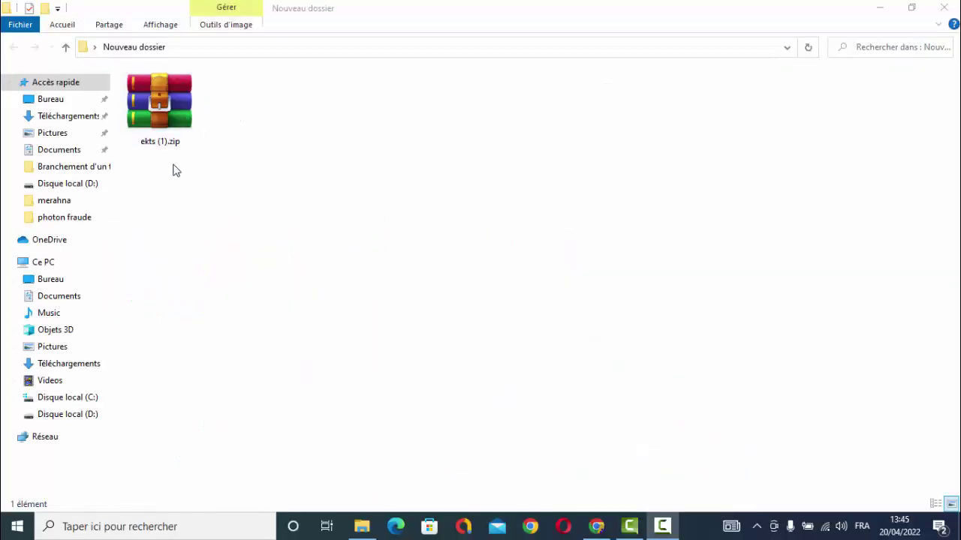
- Extract the contents of ekts (1).zip into the current folder
left_click(156, 101)
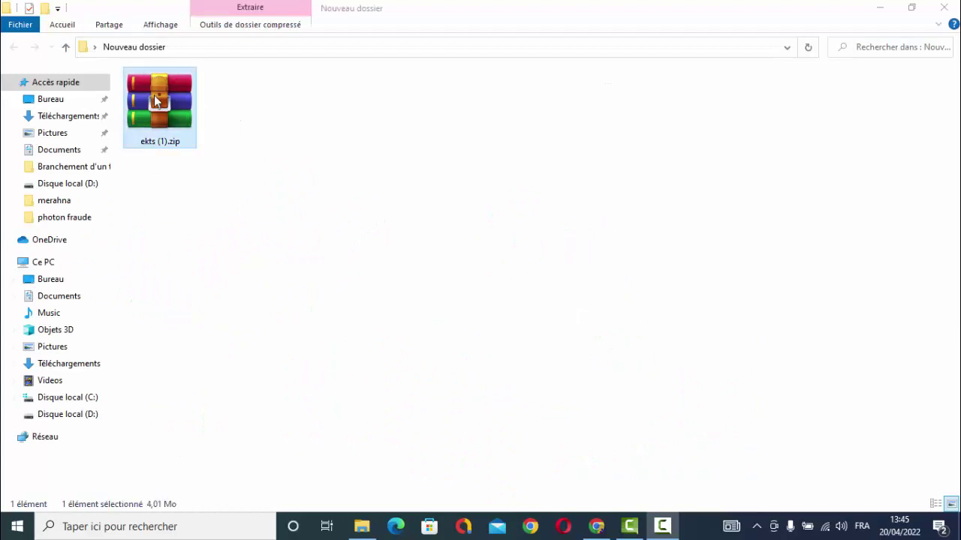
right_click(155, 97)
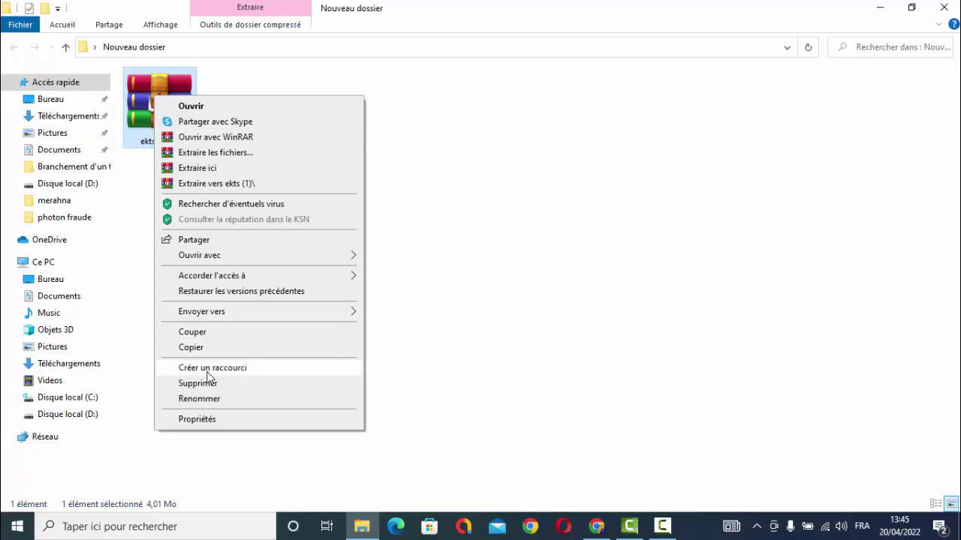
left_click(199, 169)
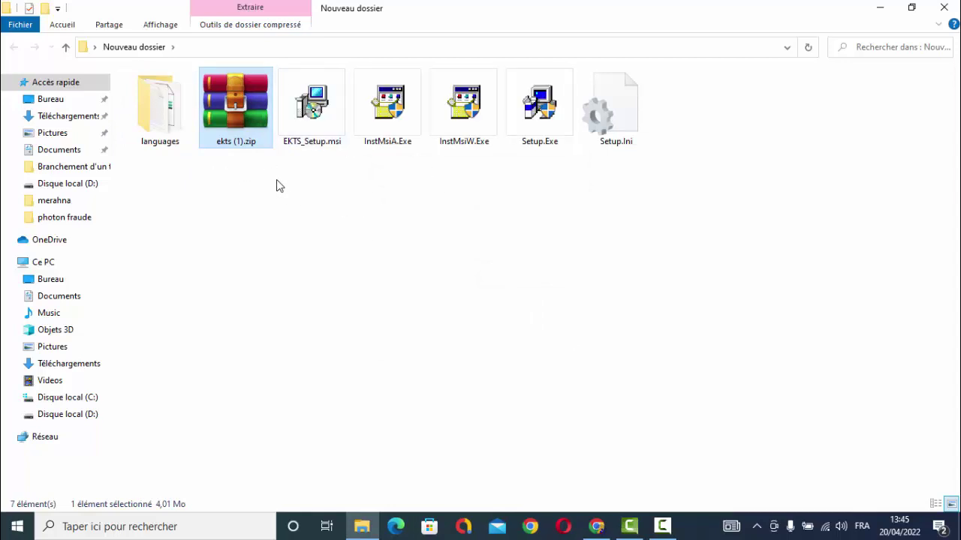
- Install EKTS from EKTS_Setup.msi for everyone on the computer, keeping the default folder, and close the finished installer
left_click(319, 133)
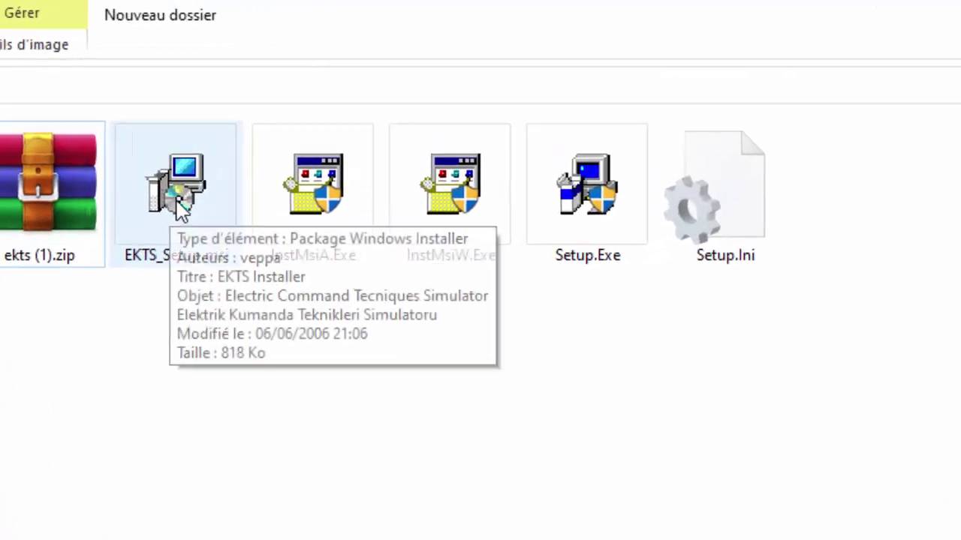
double_click(179, 208)
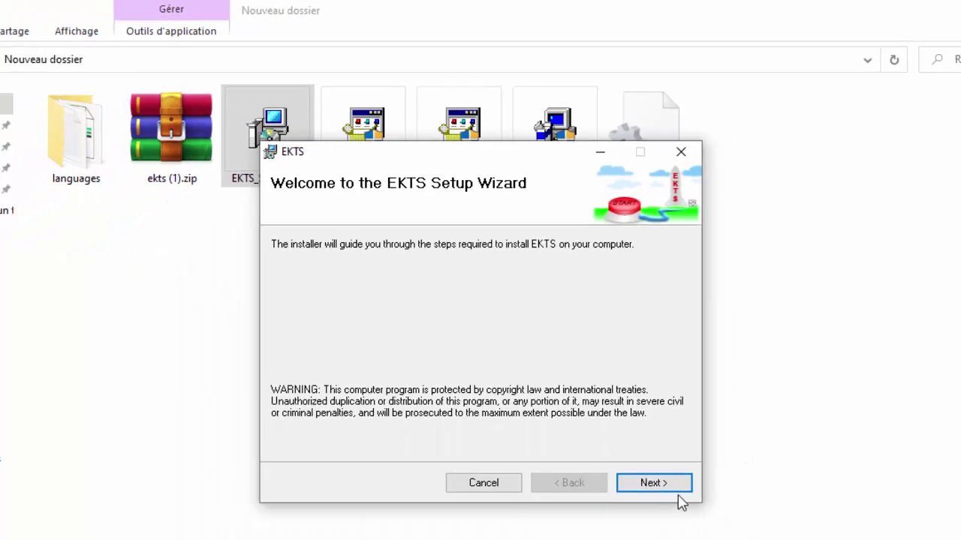
left_click(653, 483)
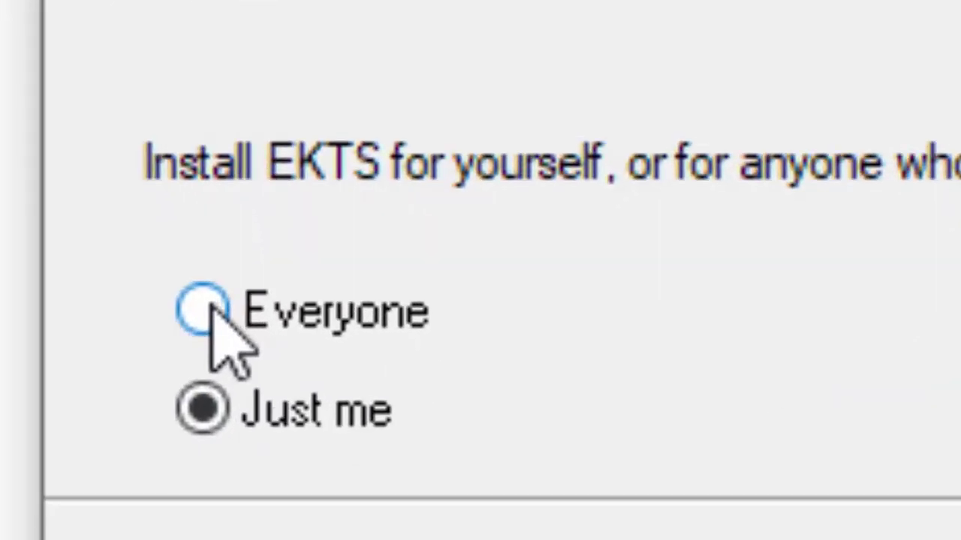
left_click(206, 307)
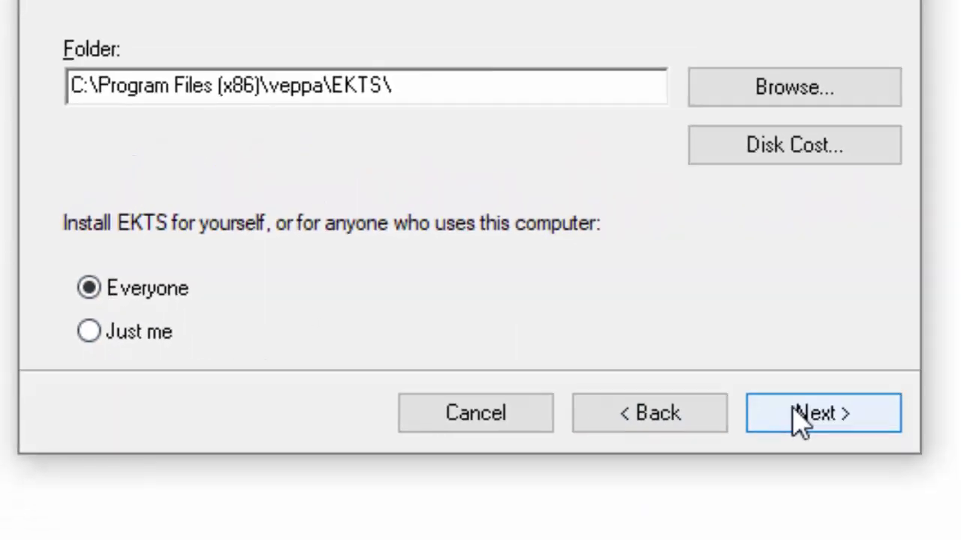
left_click(764, 422)
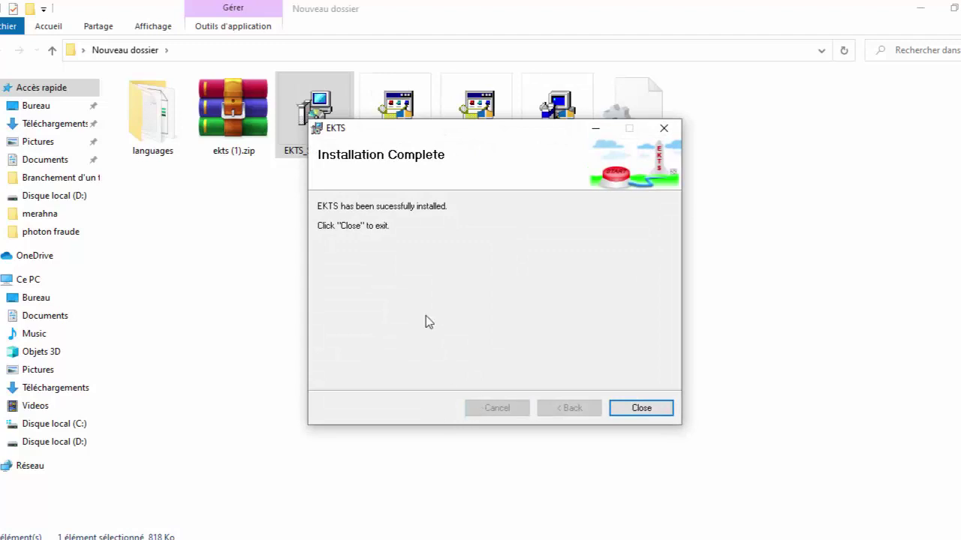
left_click(642, 408)
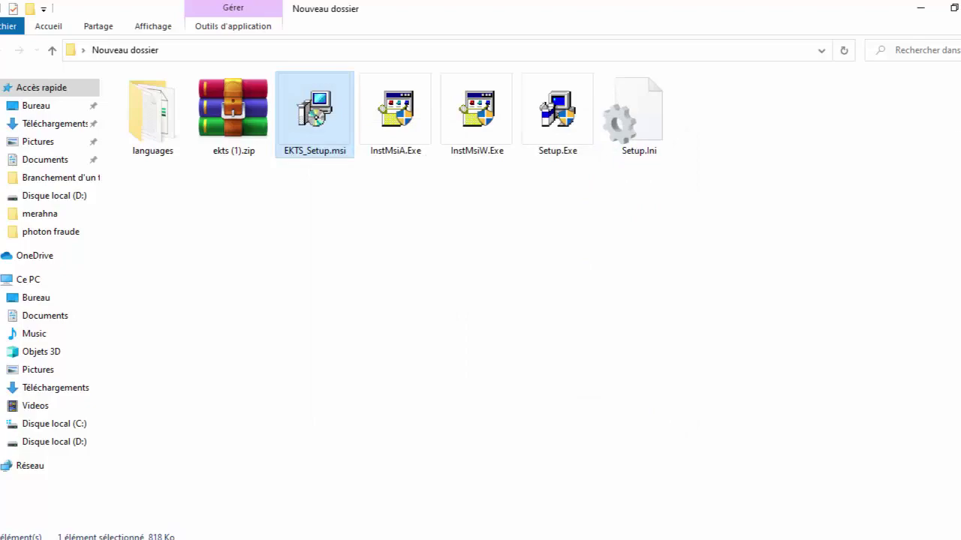
- Leave the folder window, move the EKTS desktop shortcut beside Zelio Soft 2 and launch EKTS from it
left_click(957, 7)
left_click_drag(237, 23, 242, 145)
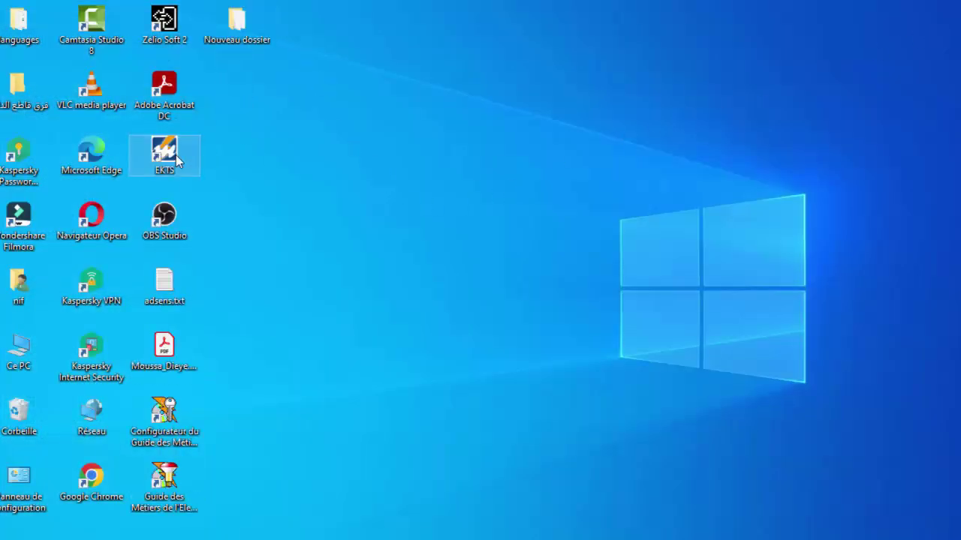
left_click_drag(175, 154, 306, 72)
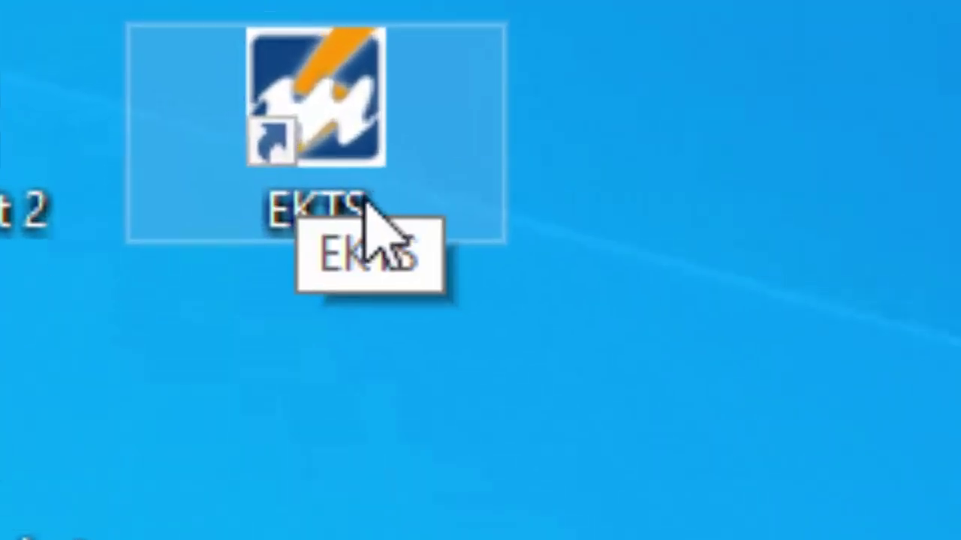
double_click(327, 144)
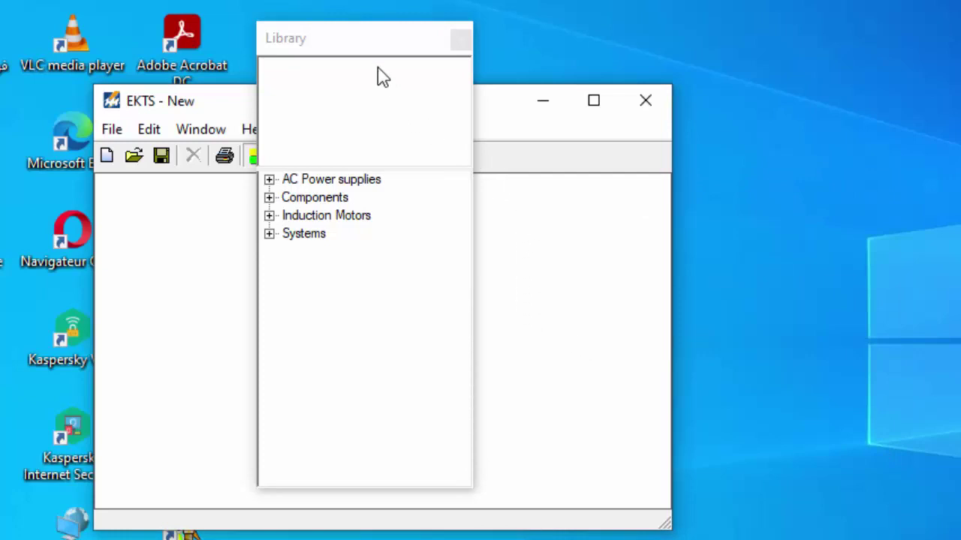
- Separate the Library window from the main EKTS window, maximize the main window and place the Library near the drawing's upper-left corner
left_click_drag(351, 46, 137, 144)
left_click_drag(310, 113, 615, 99)
left_click_drag(193, 153, 202, 78)
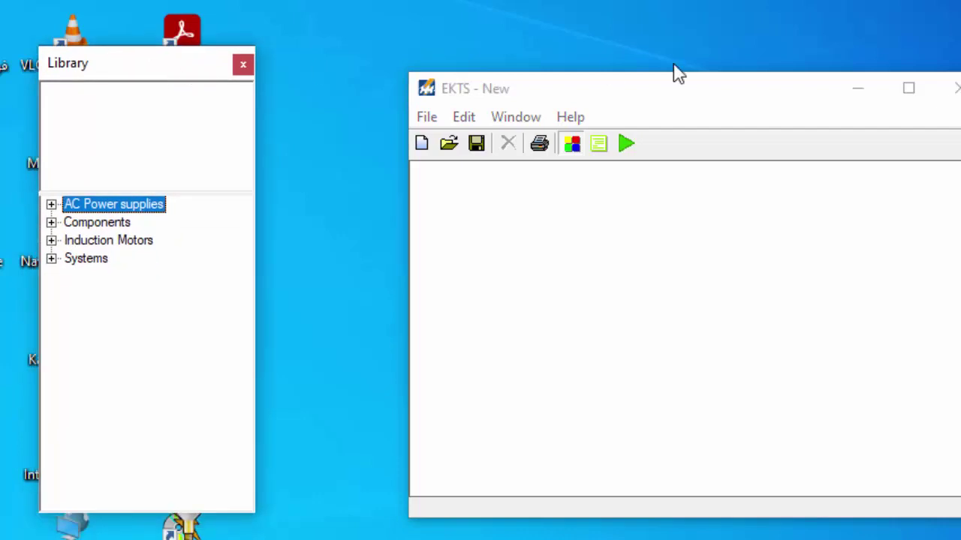
left_click(906, 90)
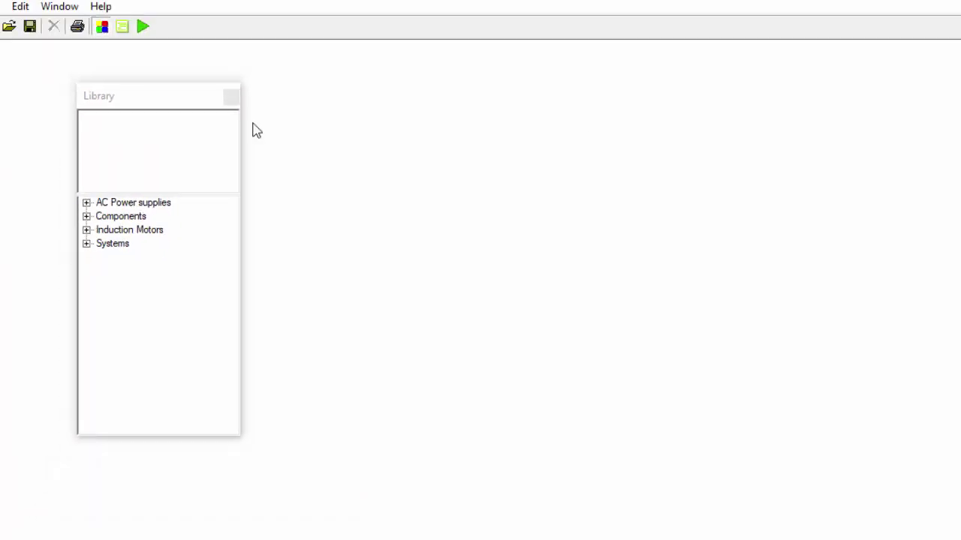
left_click_drag(164, 103, 118, 68)
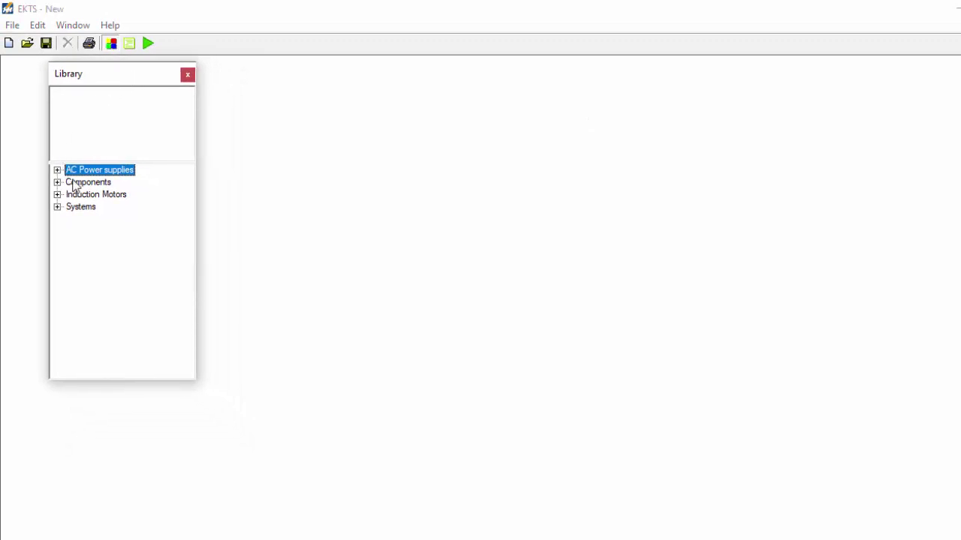
- Hide the Library window and show it again, twice
left_click(188, 76)
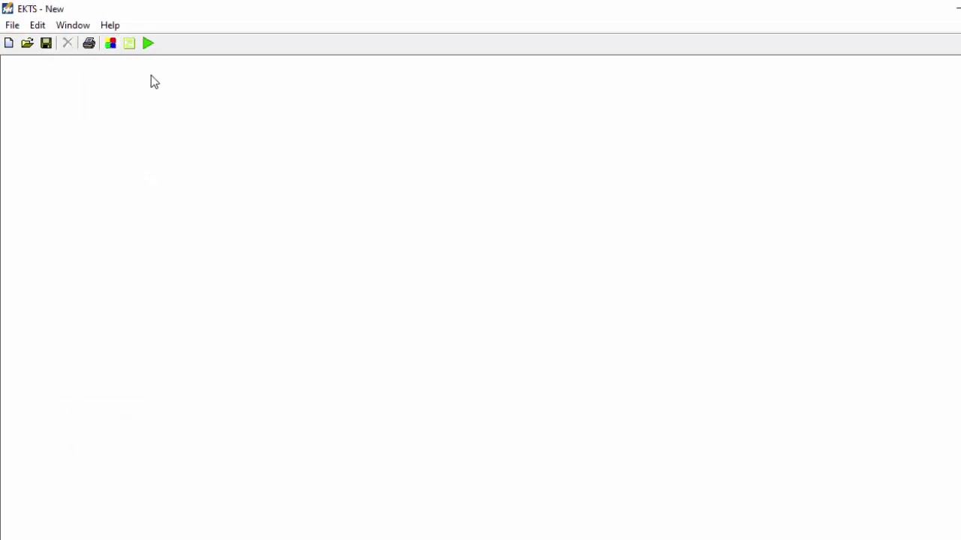
left_click(109, 46)
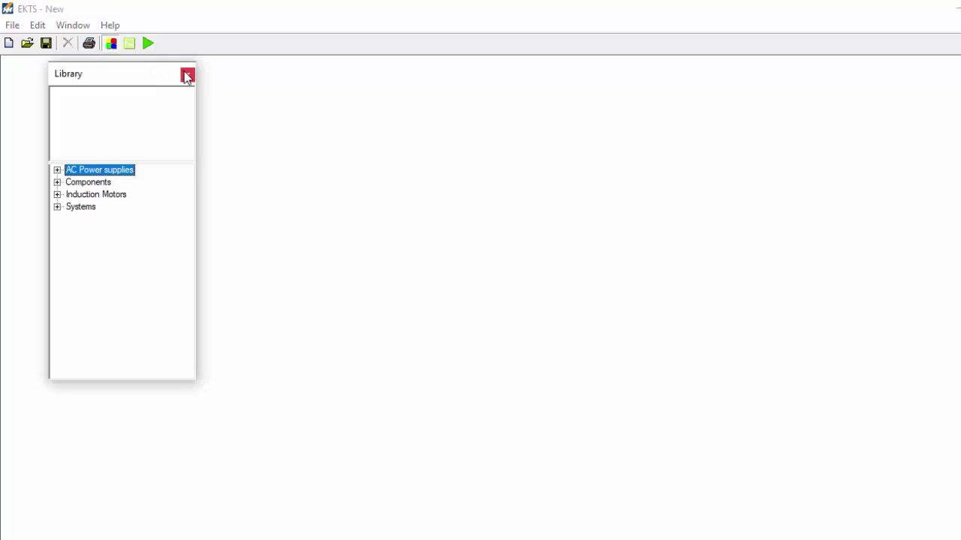
left_click(187, 75)
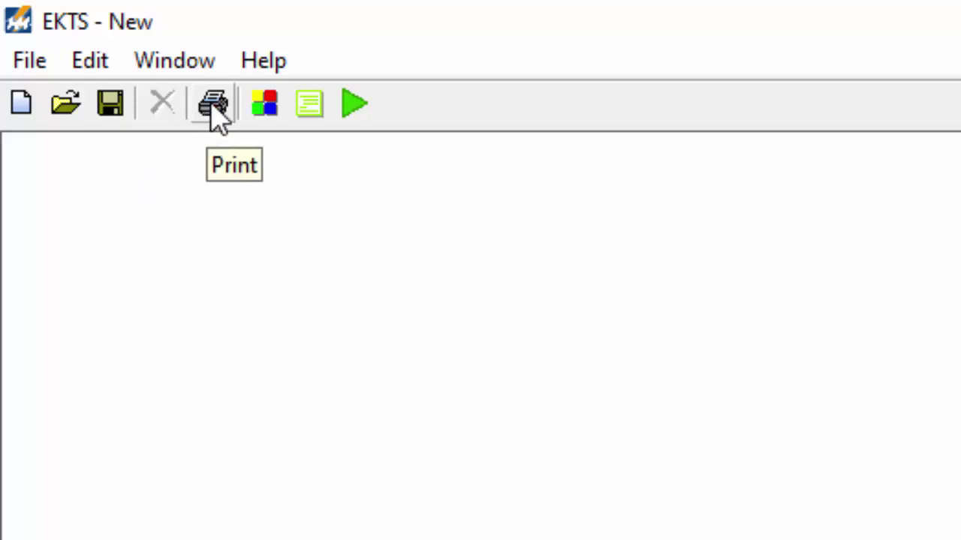
left_click(263, 105)
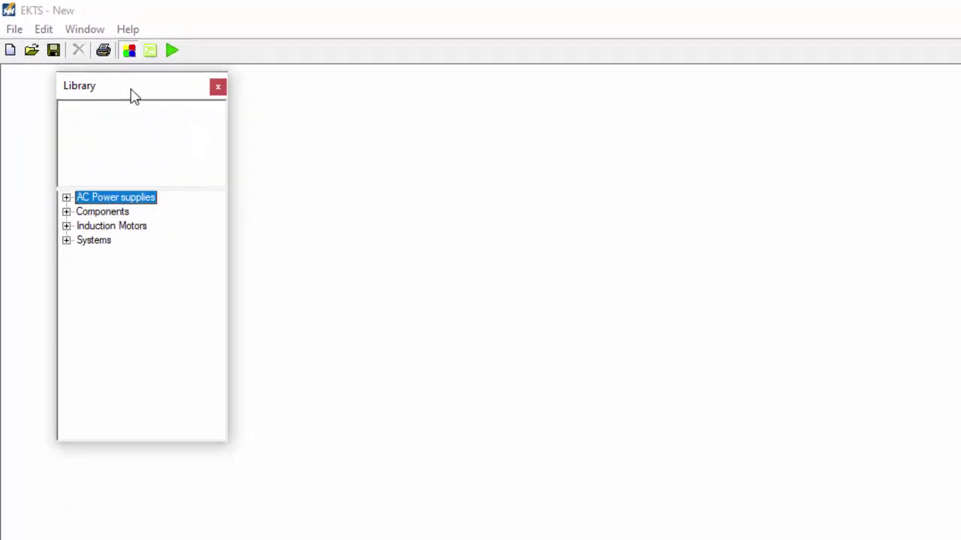
- Add a 3-Phase Supply from AC Power supplies and place it in the upper part of the drawing, right of the Library
left_click_drag(130, 94, 103, 83)
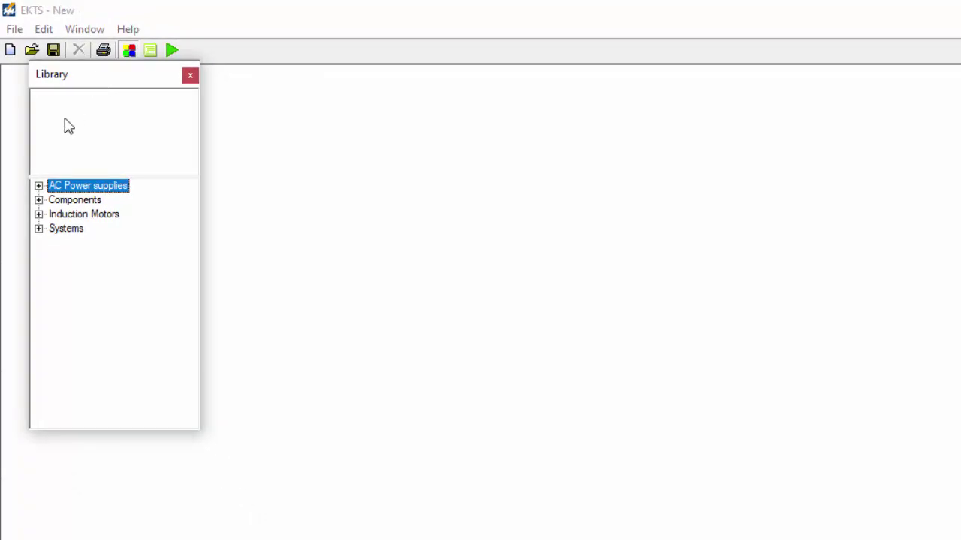
left_click(38, 186)
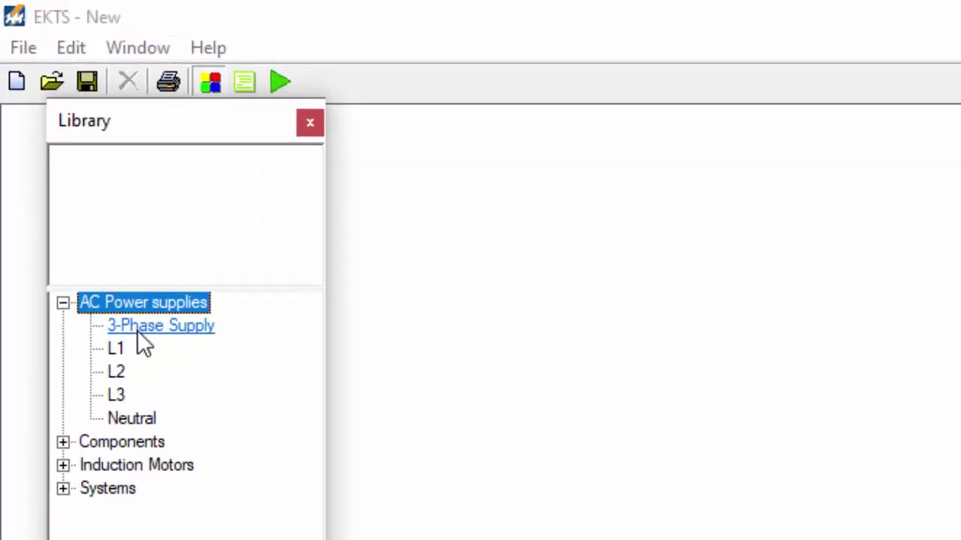
left_click(145, 327)
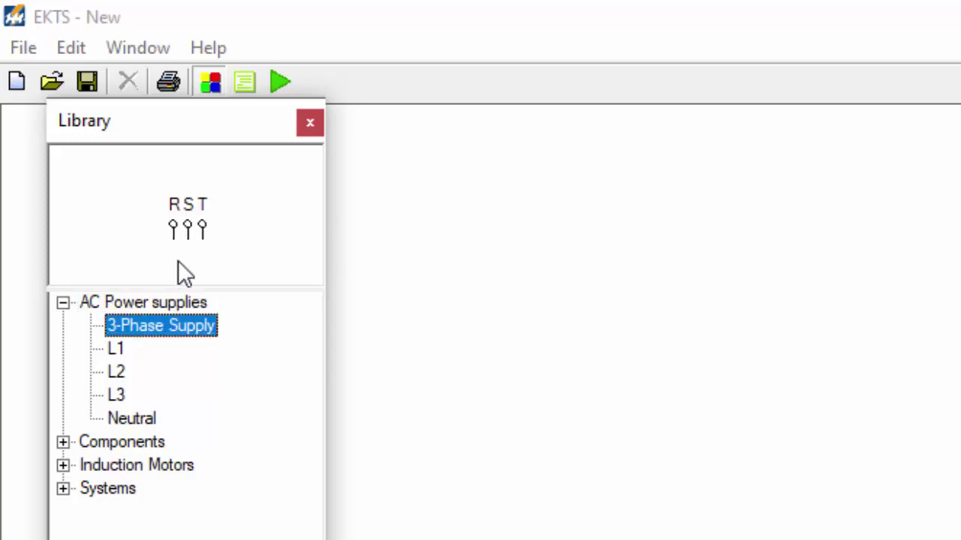
left_click_drag(188, 118, 382, 181)
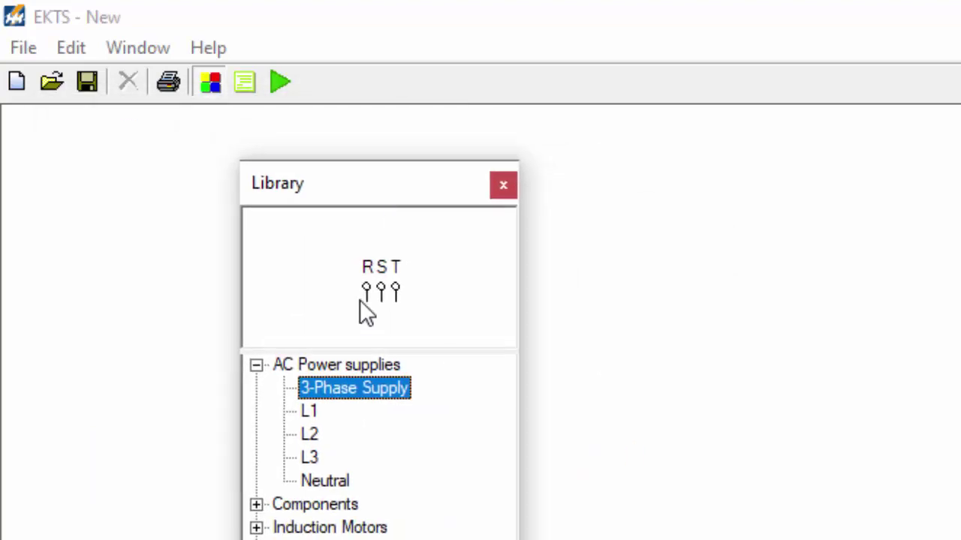
double_click(353, 390)
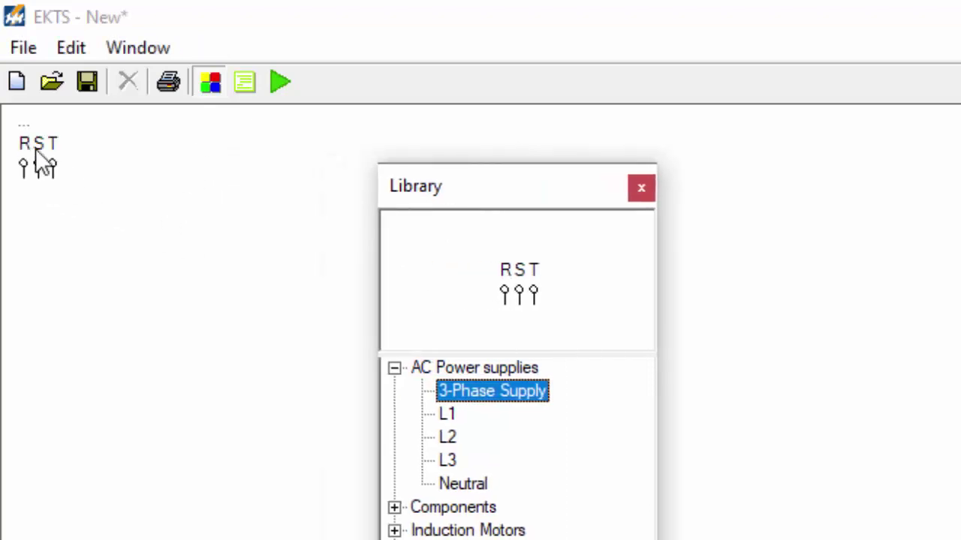
left_click_drag(35, 149, 875, 249)
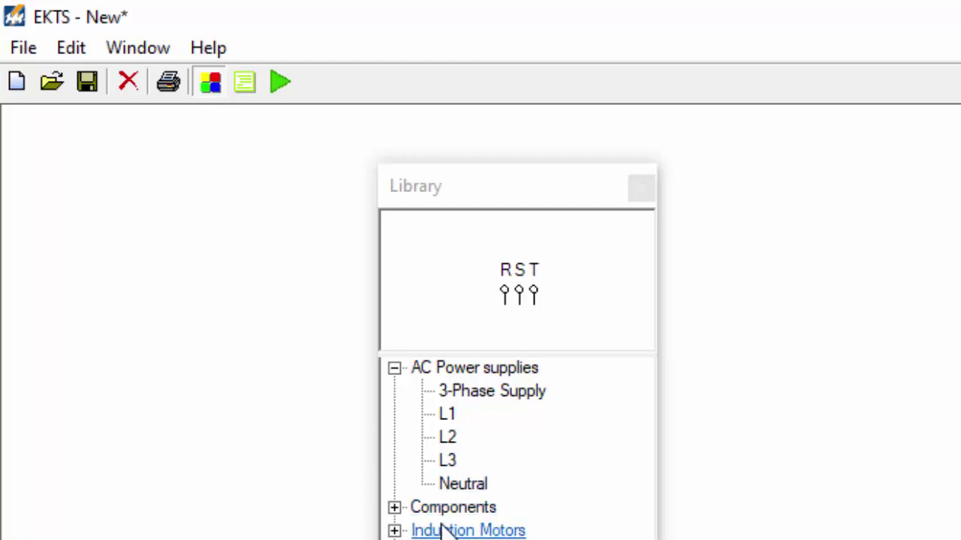
- Add a Contactor from the Components group and place it in the lower-left area of the drawing
left_click(394, 508)
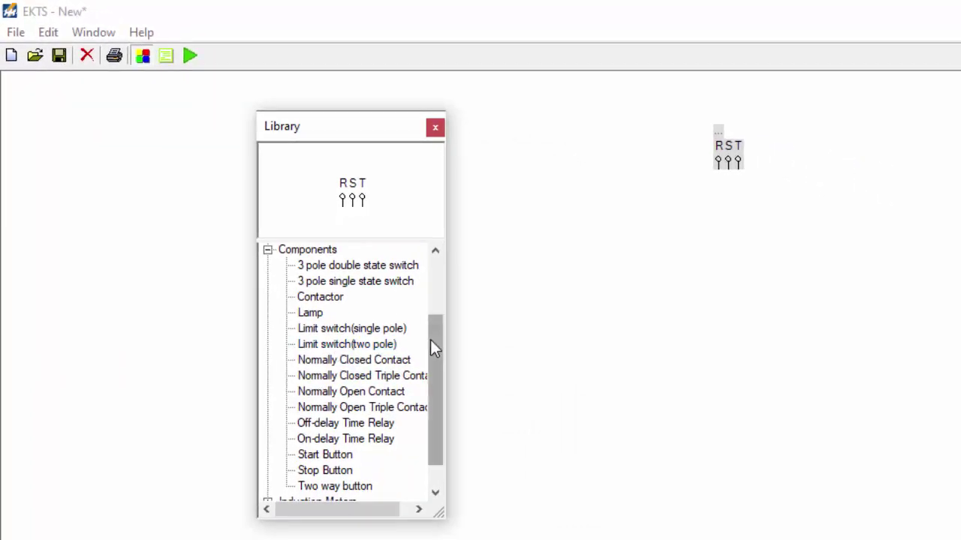
left_click_drag(433, 346, 435, 337)
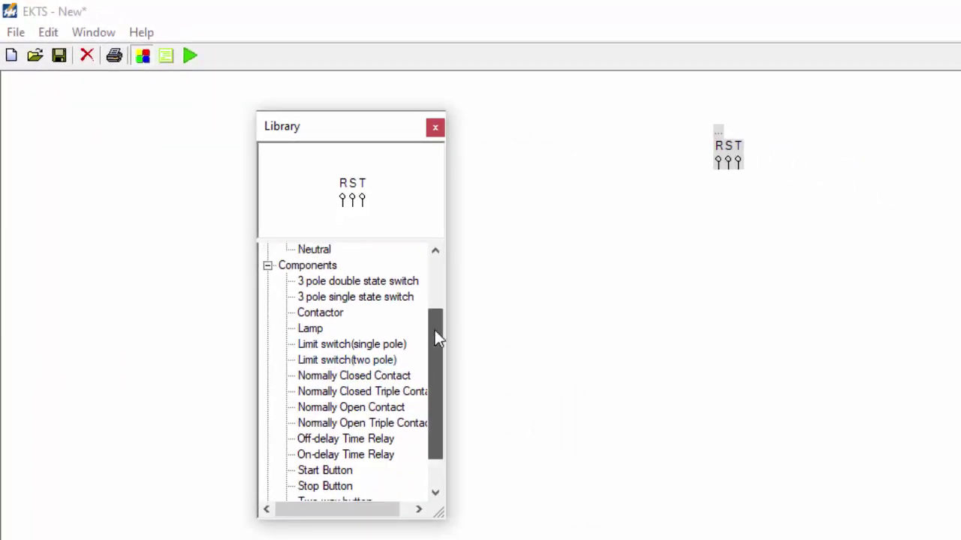
left_click(325, 316)
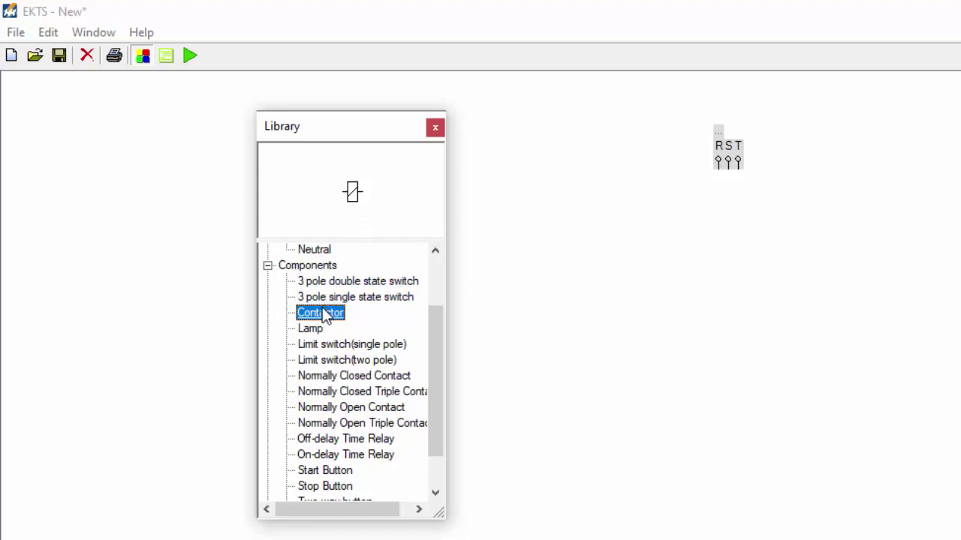
left_click_drag(326, 316, 60, 171)
left_click_drag(25, 105, 128, 446)
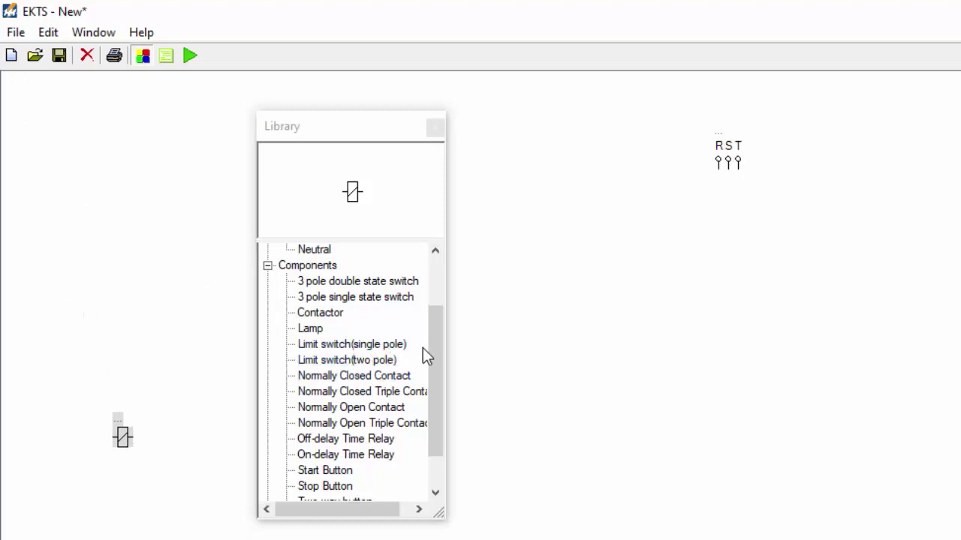
- Preview the limit switches and normally closed contacts, and place a Normally Open Contact above and slightly right of the contactor
left_click(321, 347)
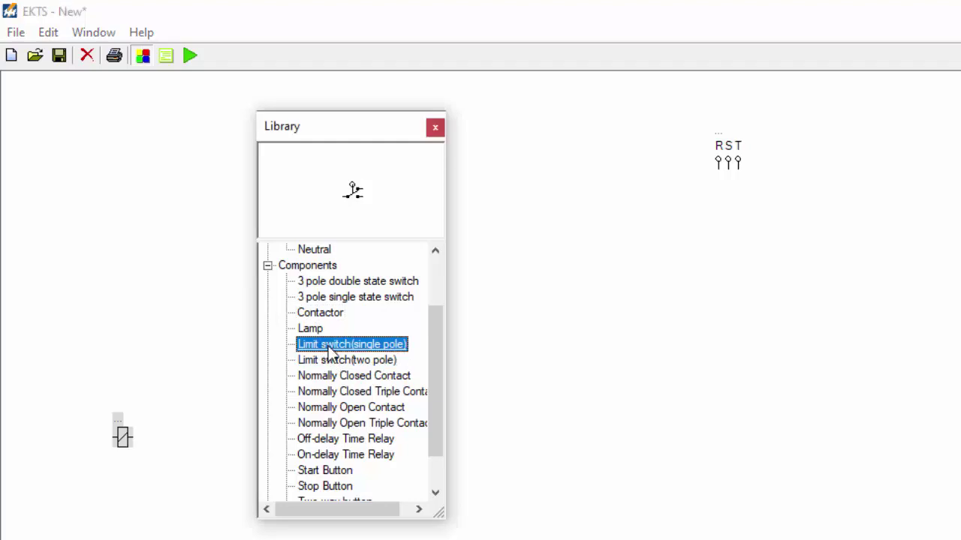
left_click(337, 363)
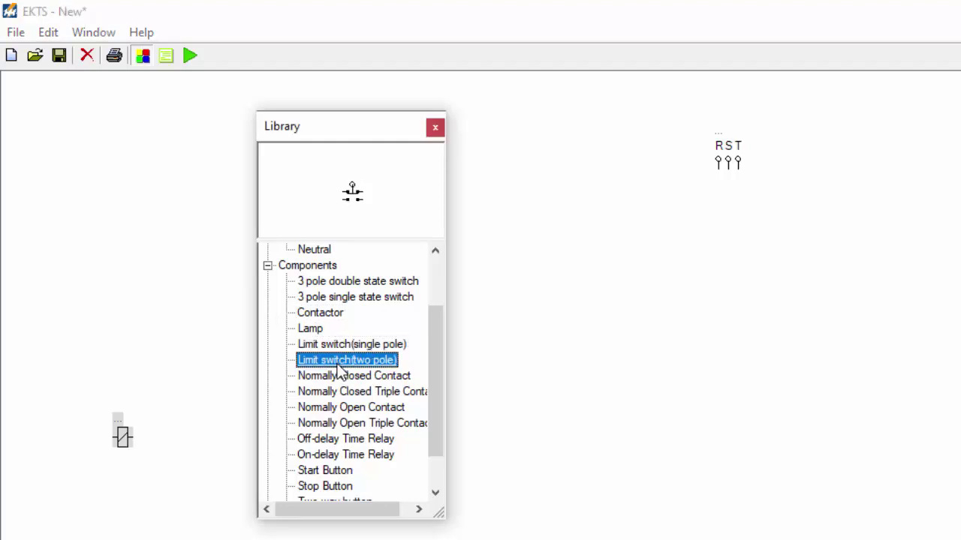
left_click(346, 379)
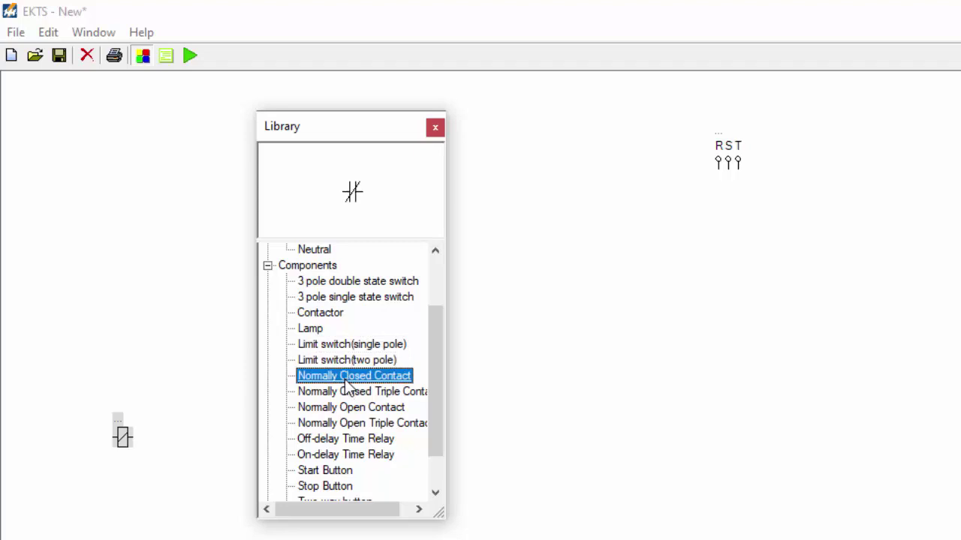
left_click(340, 390)
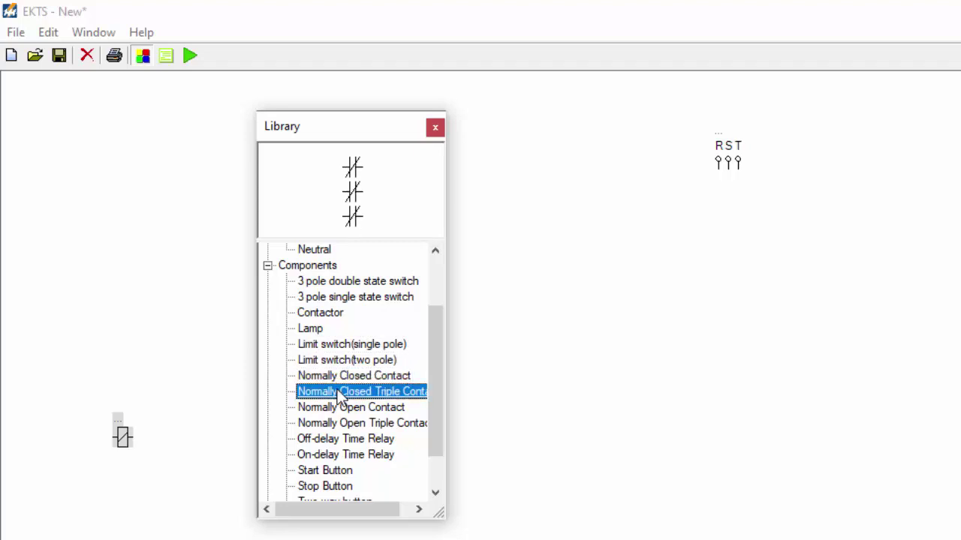
left_click(340, 411)
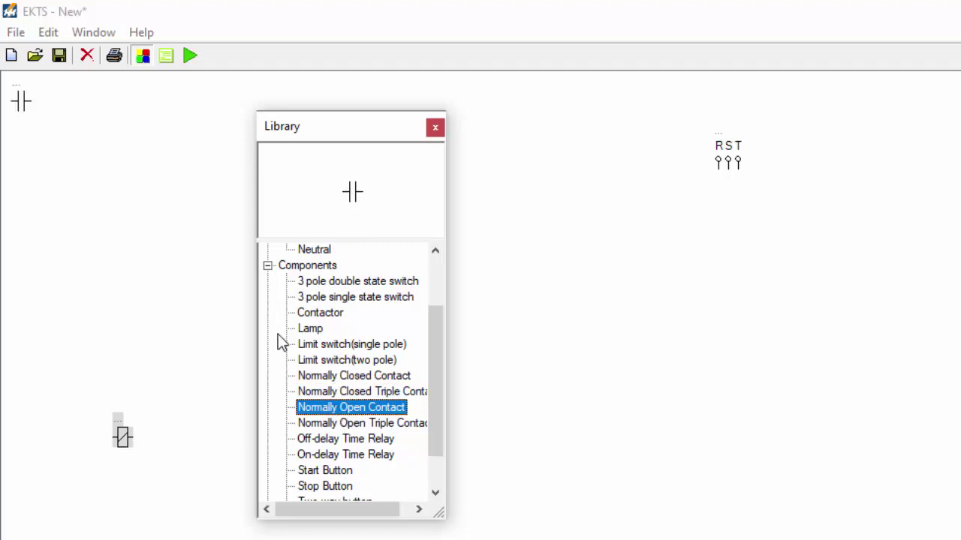
left_click_drag(21, 111, 174, 312)
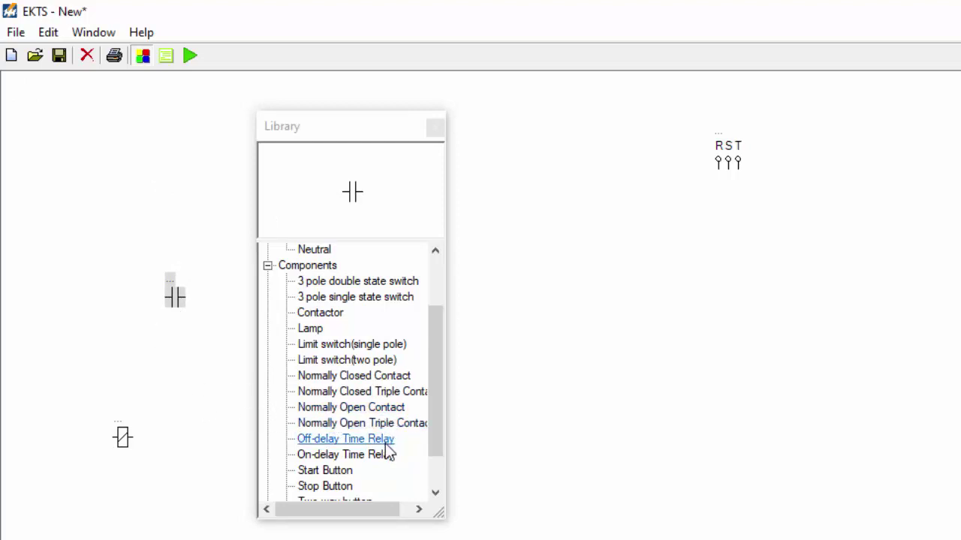
- Add a Start Button from the Components group and place it left of the Normally Open Contact
left_click_drag(434, 394, 435, 423)
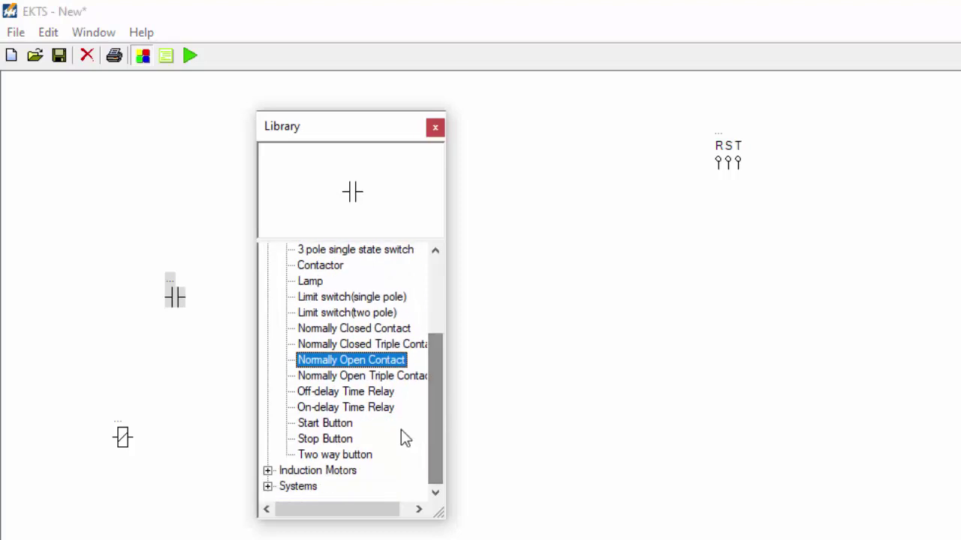
double_click(324, 425)
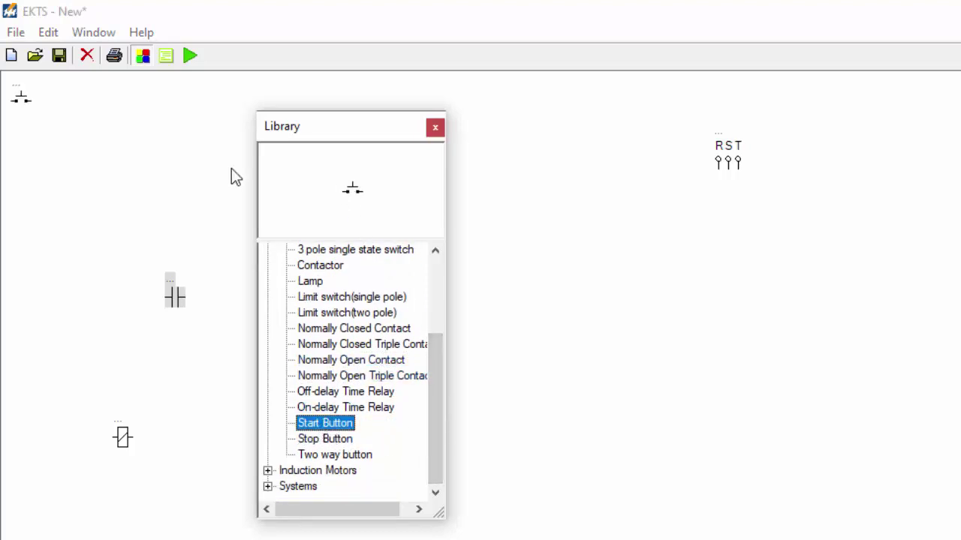
left_click_drag(11, 105, 17, 171)
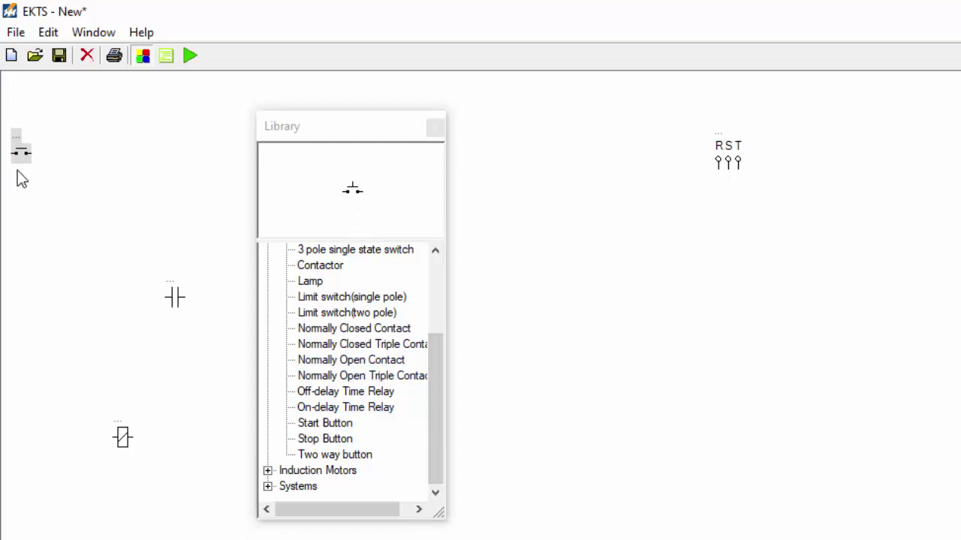
- Add a Stop Button below the Normally Open Contact and shift the contactor slightly lower
double_click(330, 442)
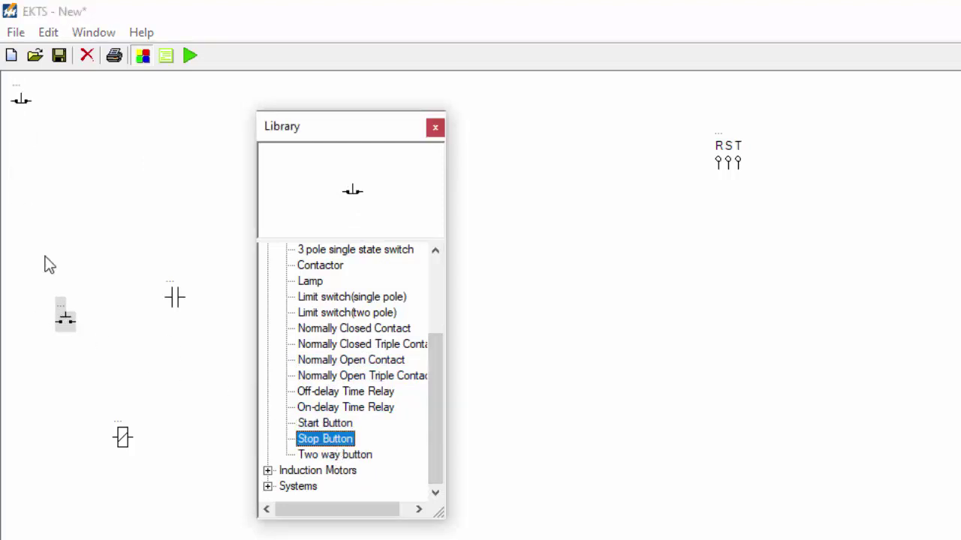
left_click_drag(21, 103, 172, 381)
left_click_drag(126, 438, 128, 459)
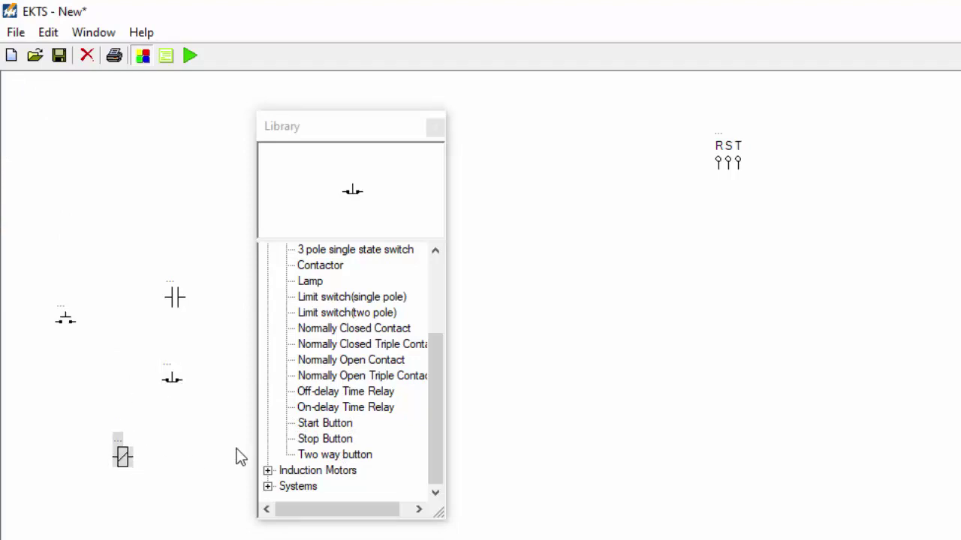
- Add a Three Phase Induction Motor from the Induction Motors group and place it well below the 3-Phase Supply
left_click(436, 369)
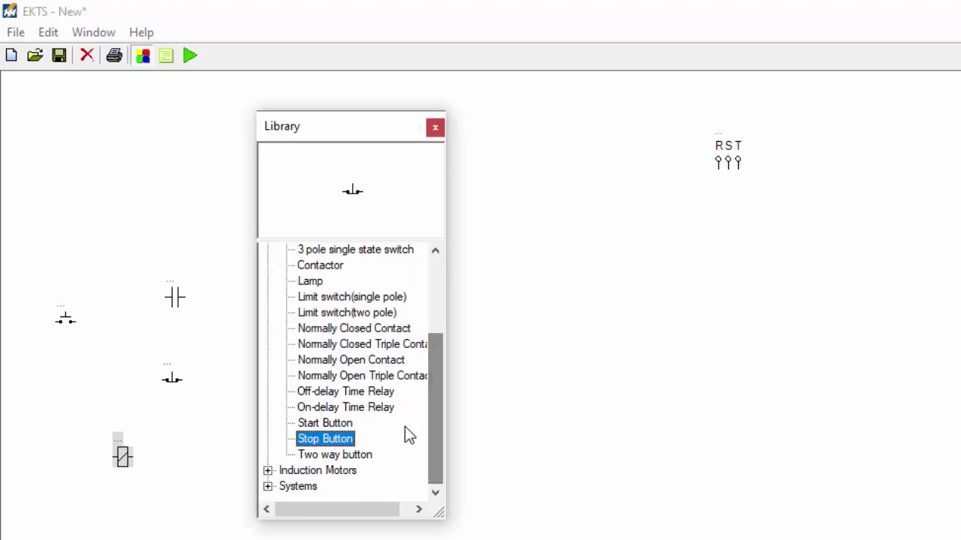
left_click(267, 470)
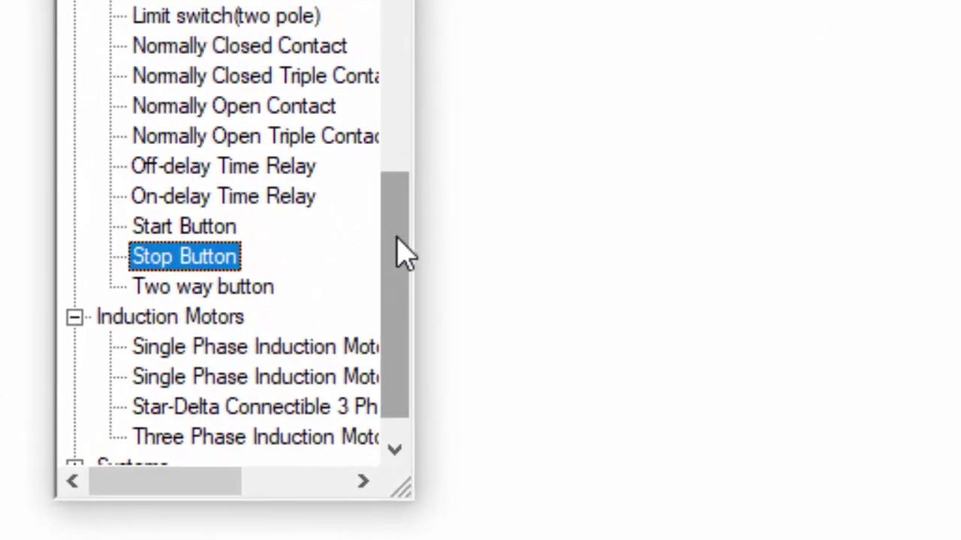
left_click_drag(402, 255, 398, 375)
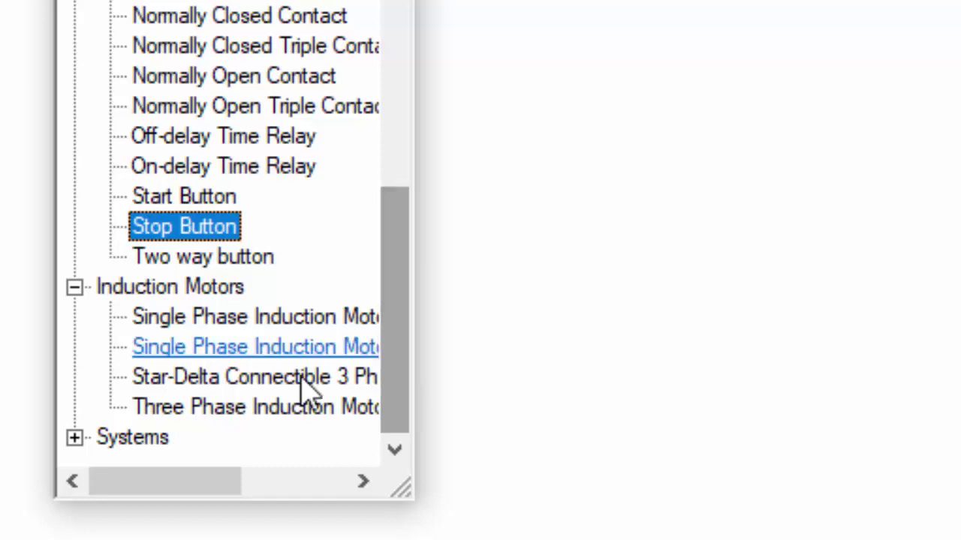
left_click(181, 407)
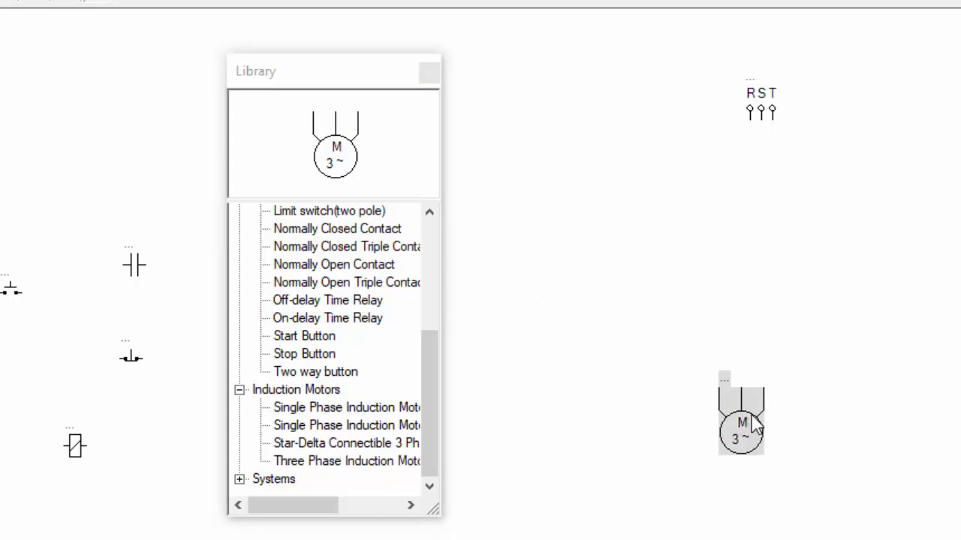
left_click(741, 426)
- Add a Normally Open Triple Contact and place it between the 3-Phase Supply and the motor
left_click_drag(436, 442, 446, 357)
left_click(316, 443)
left_click_drag(315, 443, 753, 282)
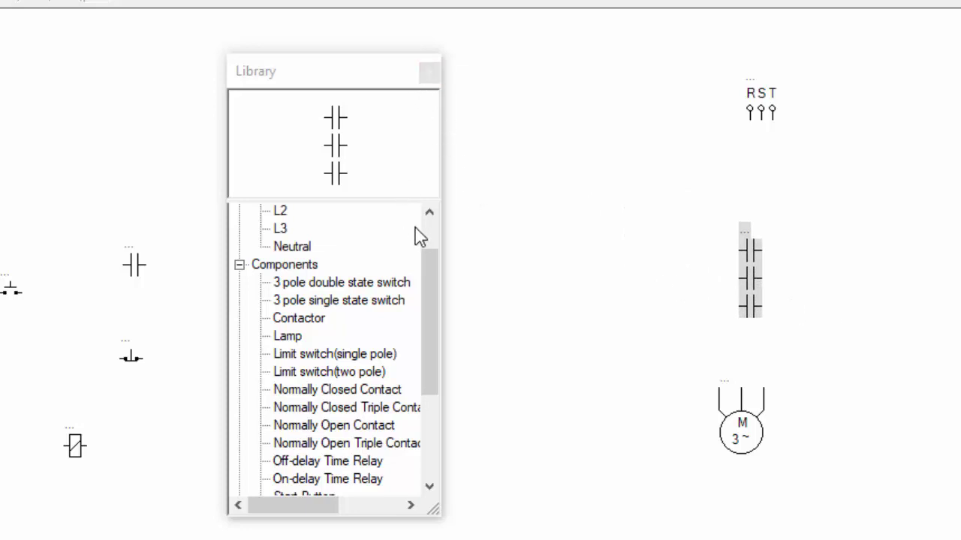
- Add L3 and Neutral supplies, place the Neutral above the control components, and close the Library
left_click_drag(431, 285, 428, 227)
left_click(279, 246)
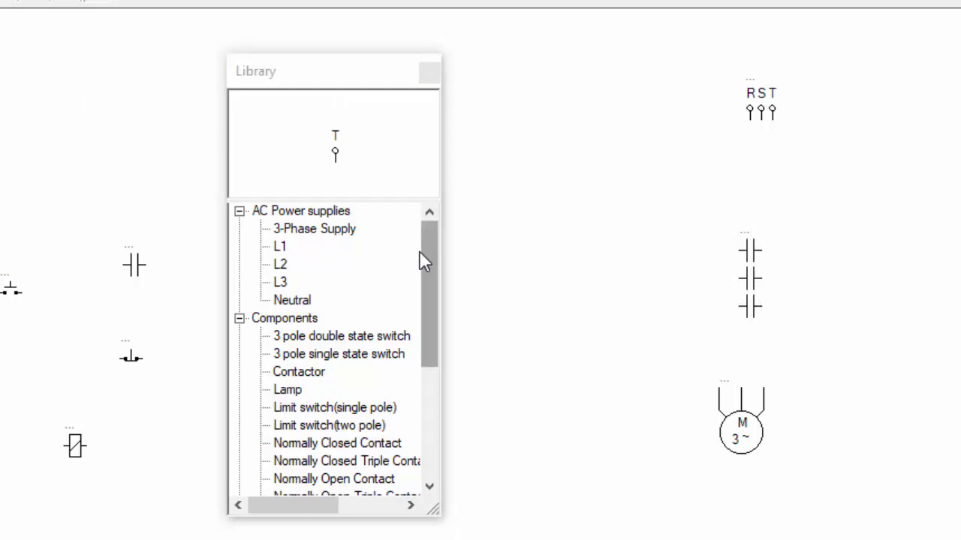
left_click_drag(294, 302, 96, 118)
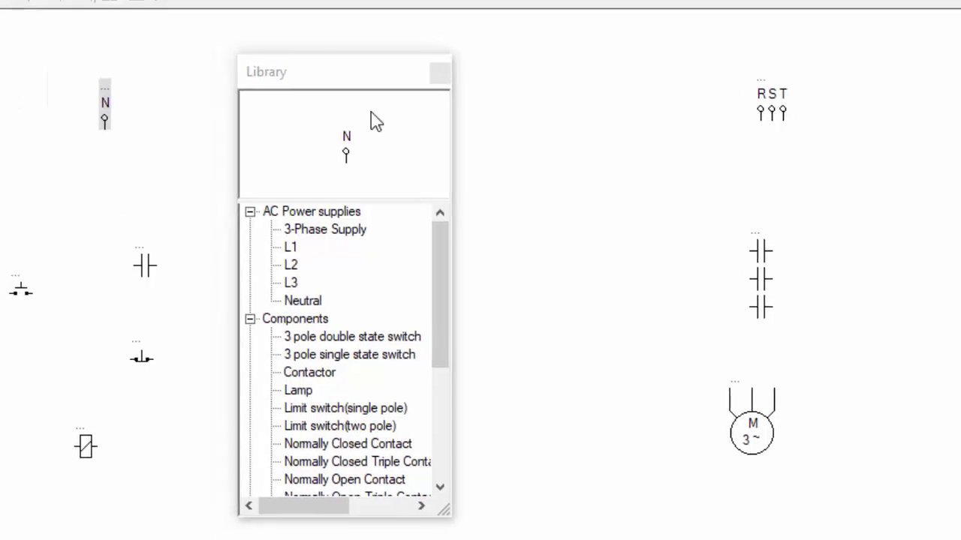
left_click(493, 76)
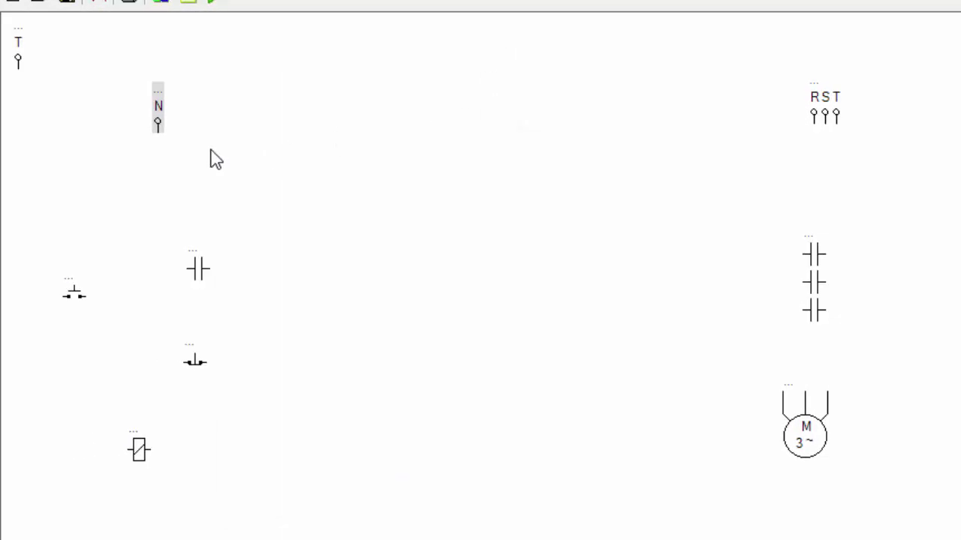
- Rotate the Normally Open Triple Contact between the supply and the motor by 90 degrees
left_click(832, 271)
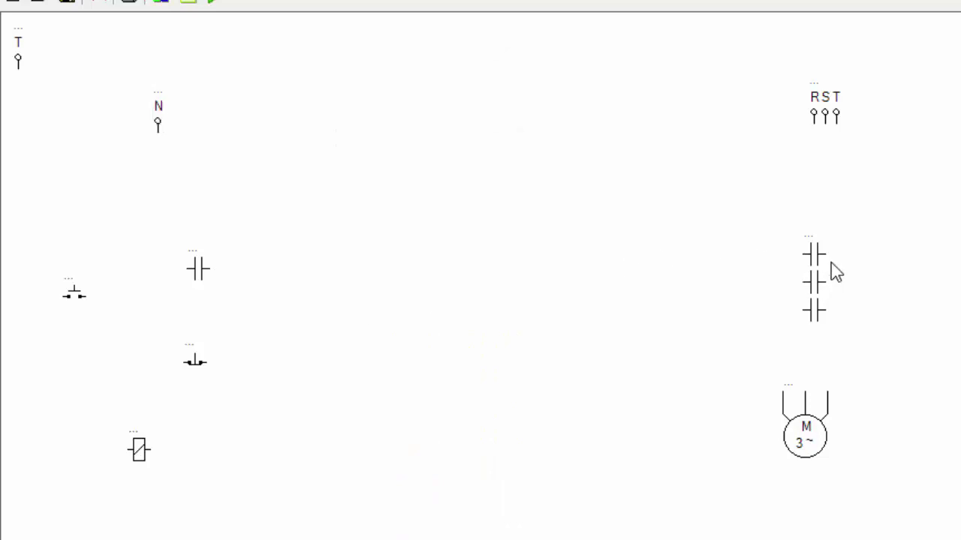
left_click(844, 283)
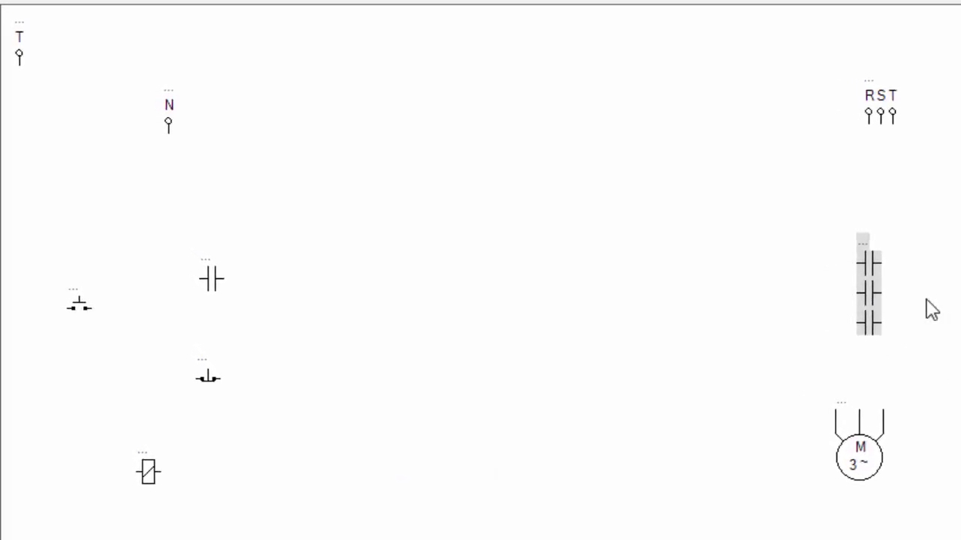
left_click(865, 265)
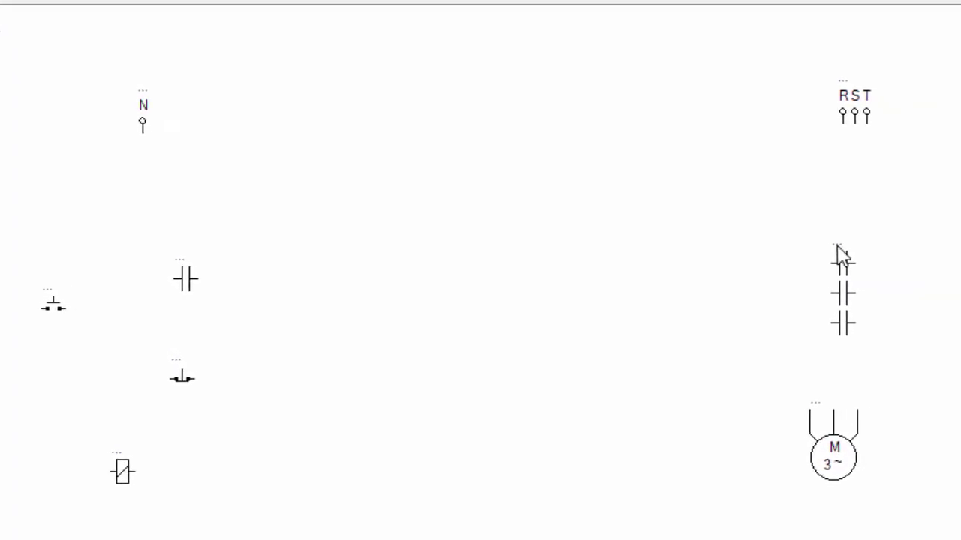
left_click(840, 291)
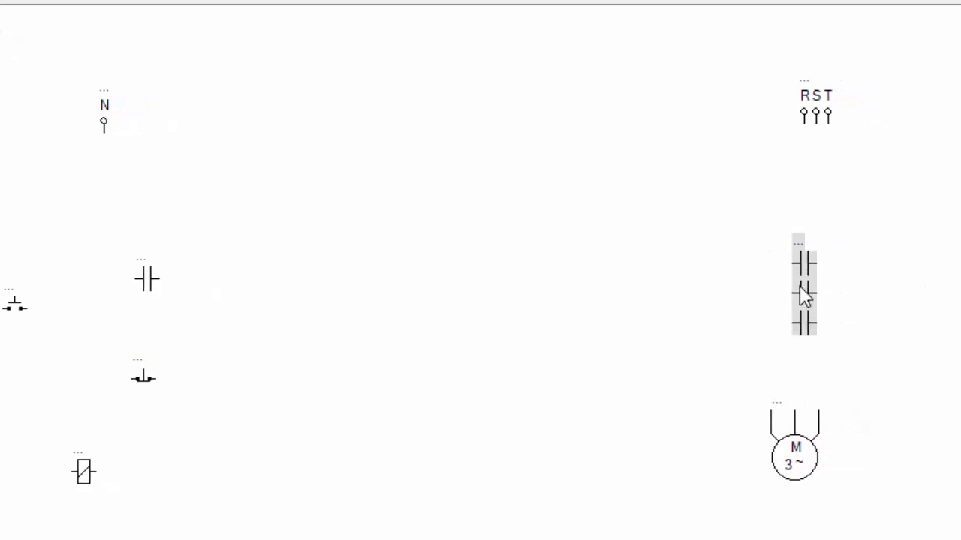
right_click(804, 295)
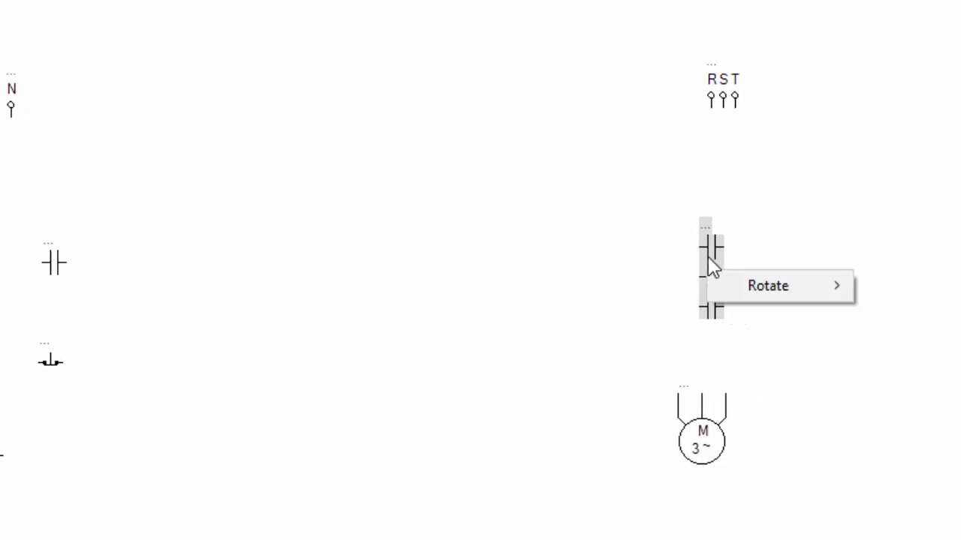
mouse_move(761, 287)
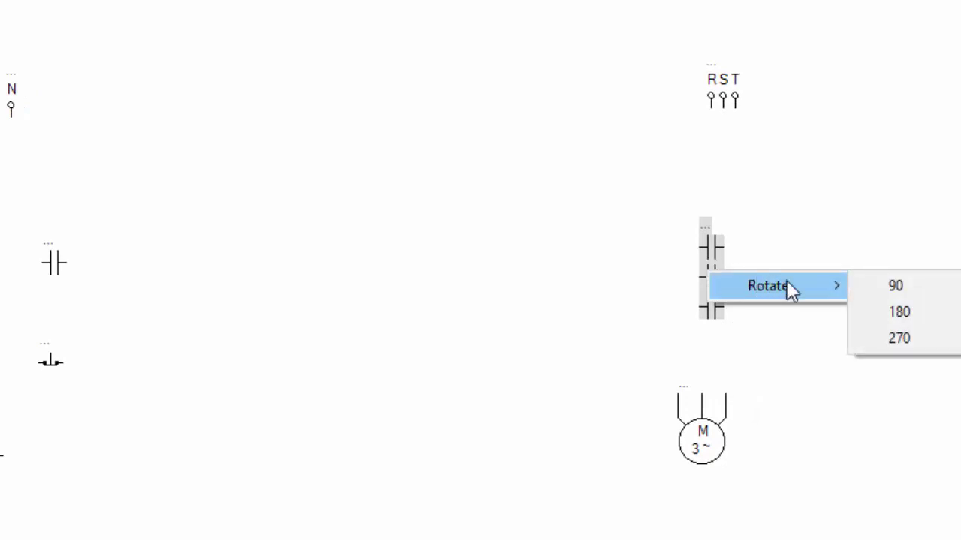
left_click(896, 288)
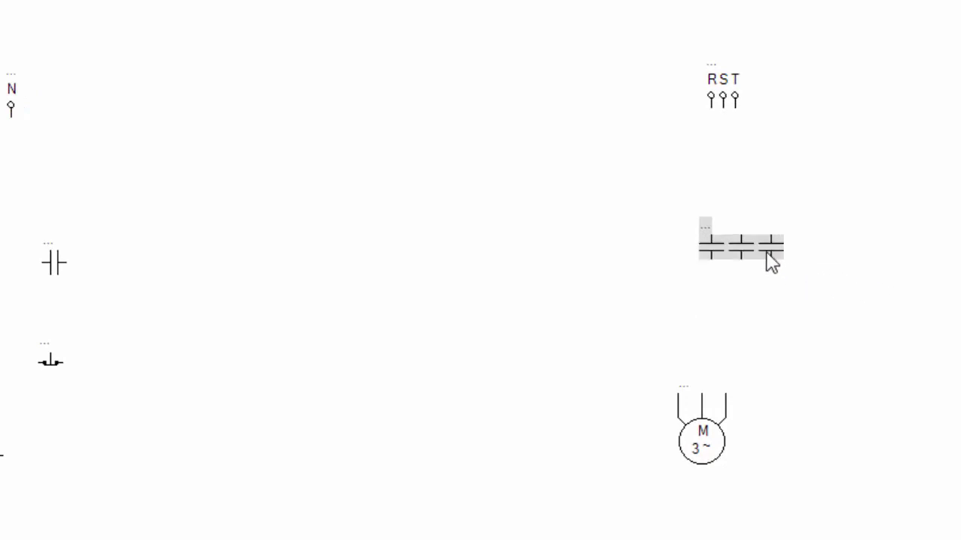
- Move the rotated triple contact above the motor and place its label to the left of the contacts
left_click_drag(769, 259, 716, 270)
left_click_drag(653, 238, 610, 261)
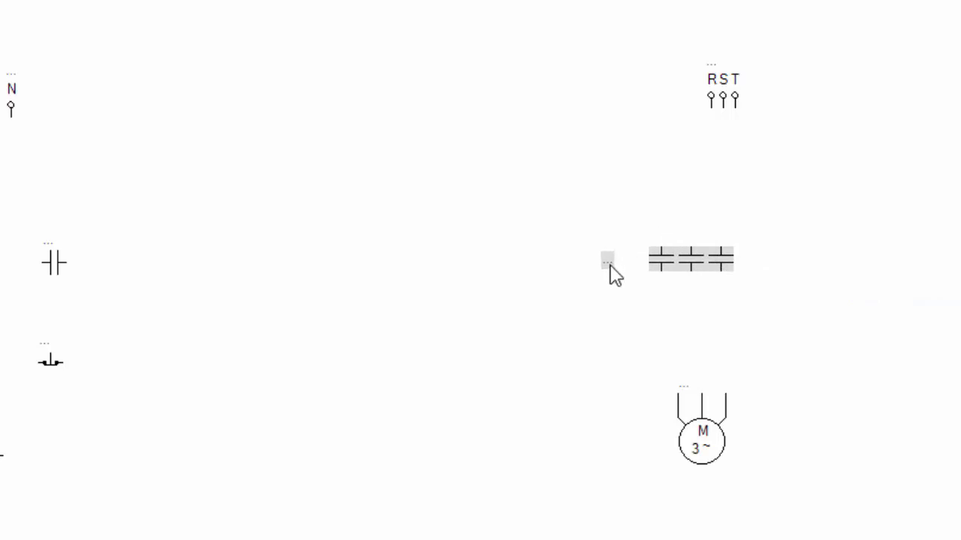
left_click(889, 332)
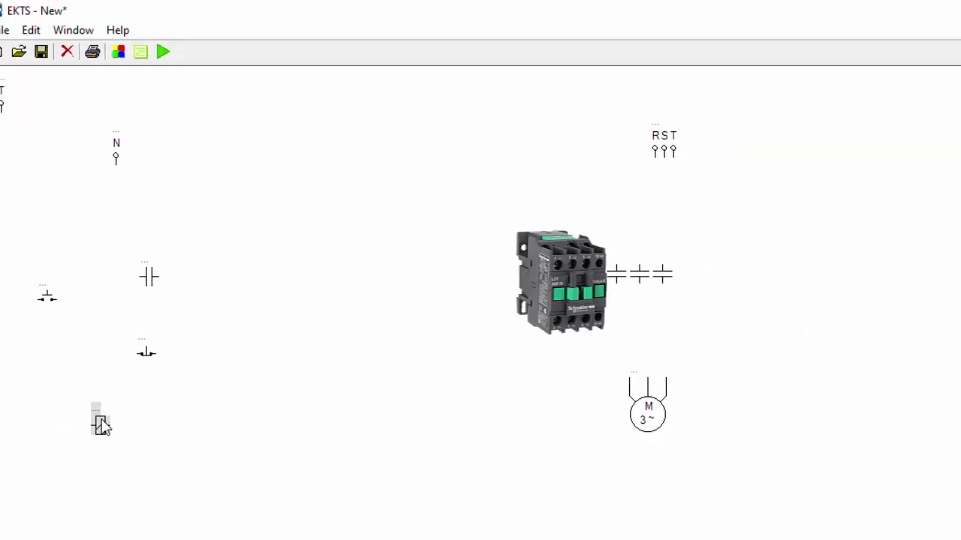
- Move the contactor below the Stop Button and rotate it by 90 degrees
left_click_drag(100, 424, 159, 424)
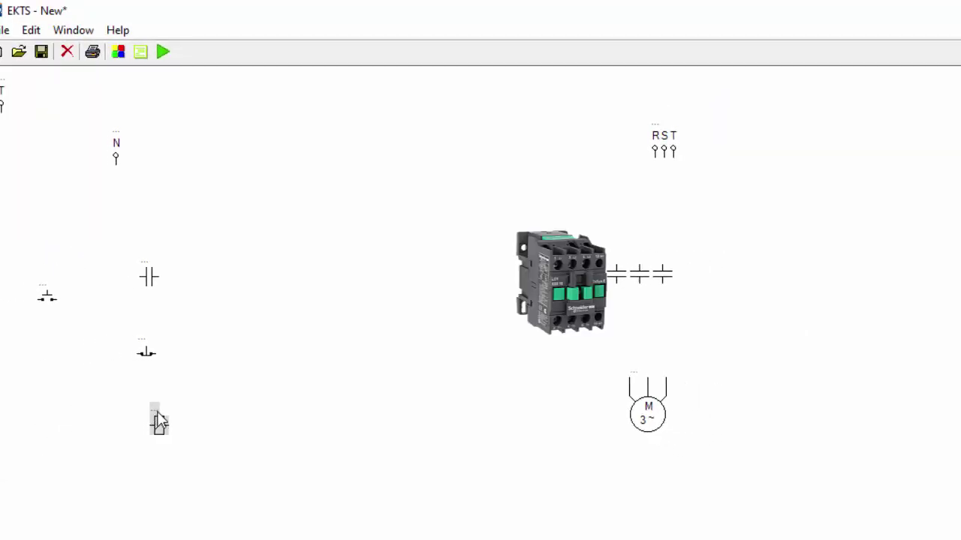
left_click(186, 415)
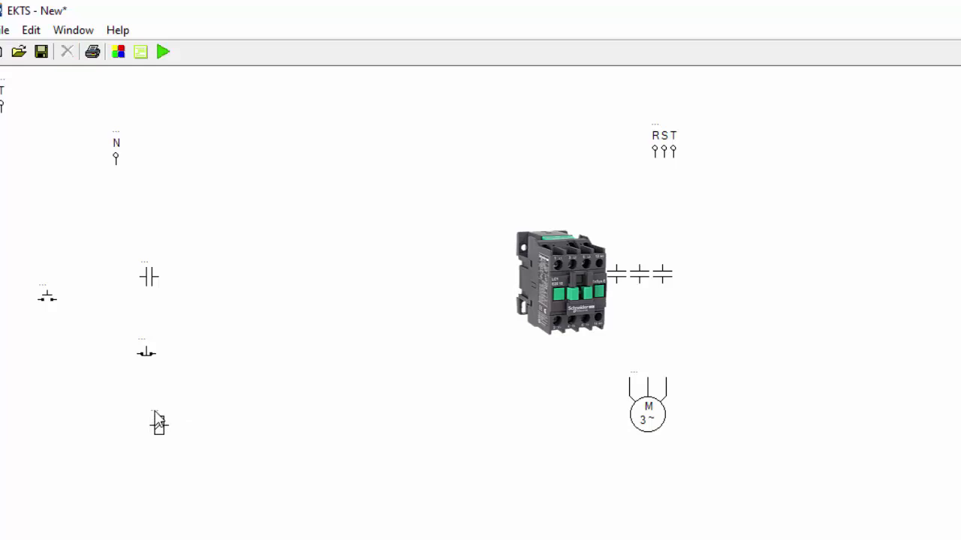
left_click(161, 425)
right_click(162, 425)
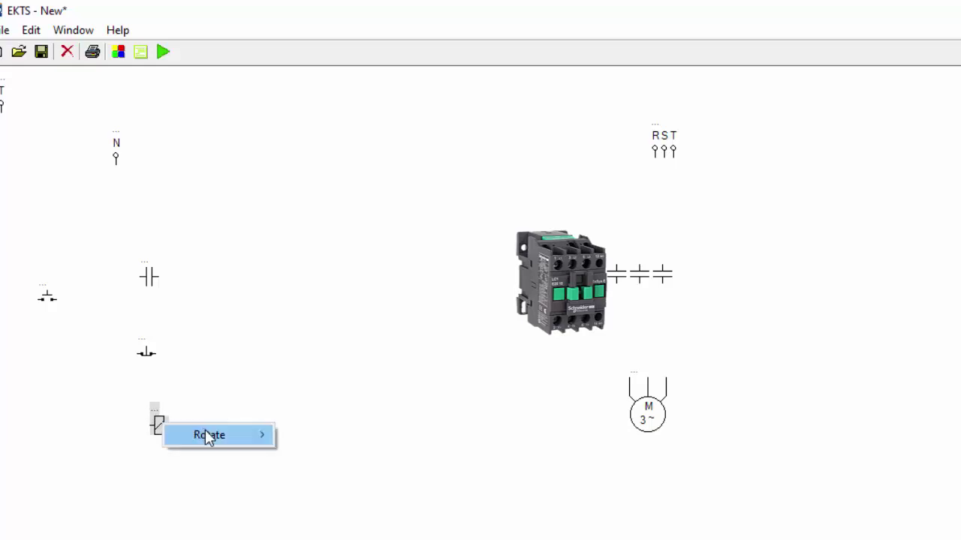
mouse_move(207, 436)
left_click(305, 440)
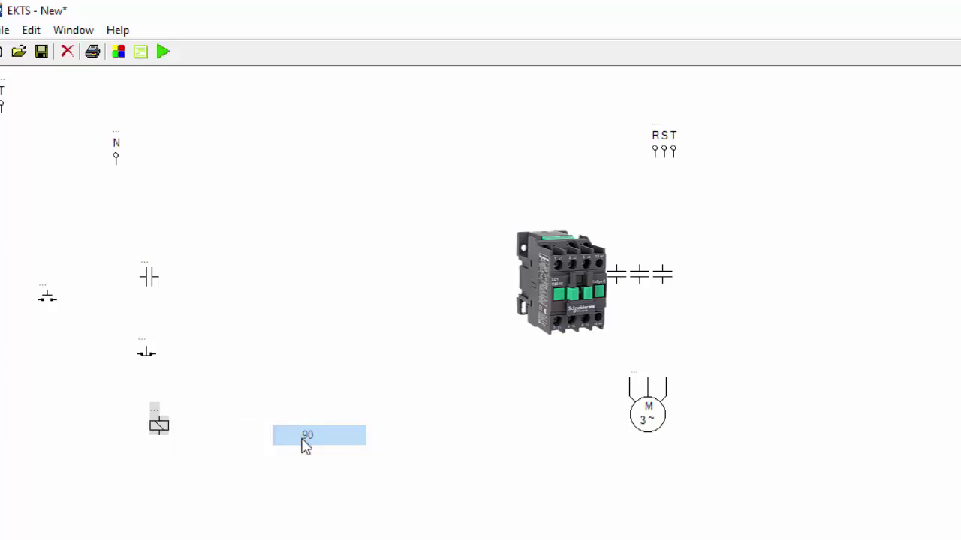
- Place the rotated contactor farther right with its label on its left side, and open the label for editing
left_click_drag(165, 423, 202, 430)
left_click(208, 453)
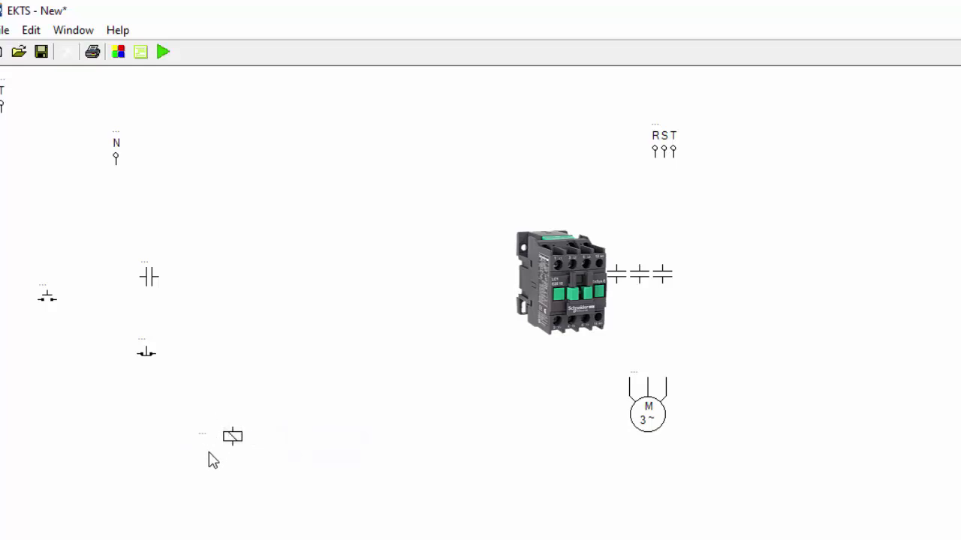
double_click(205, 431)
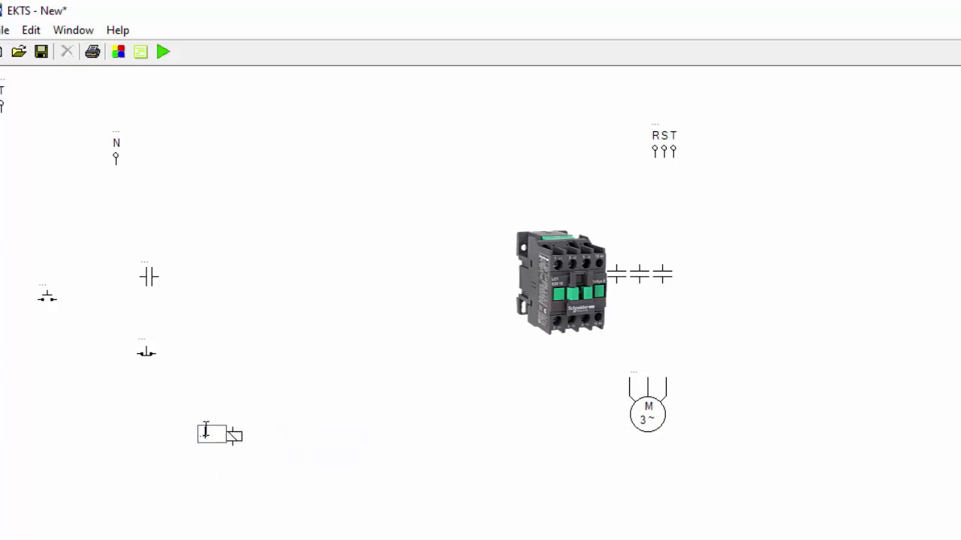